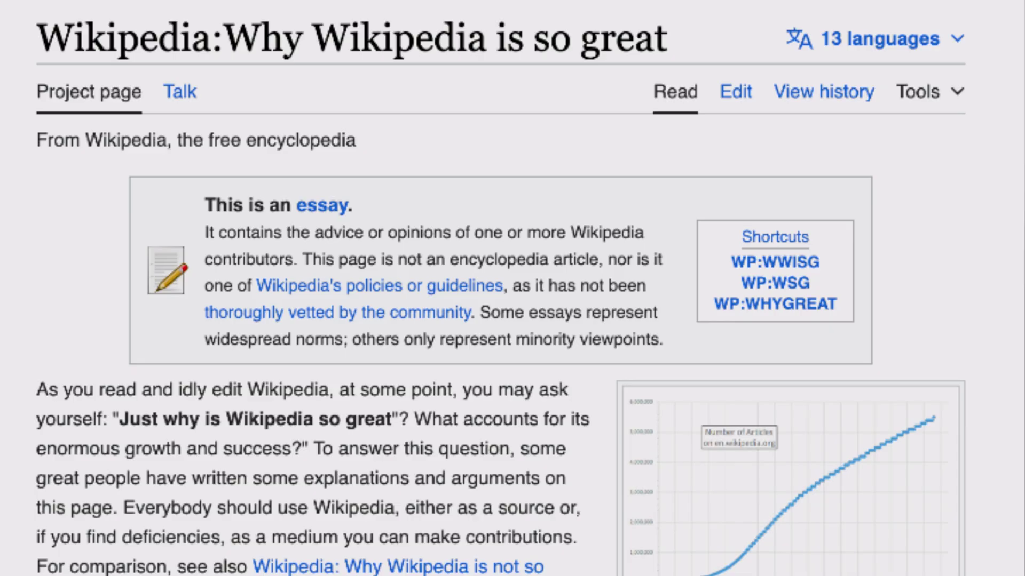
# Step: Scroll the Google results to read Wikipedia's roughly 10 billion monthly views
pyautogui.scroll(-20, 500, 288)
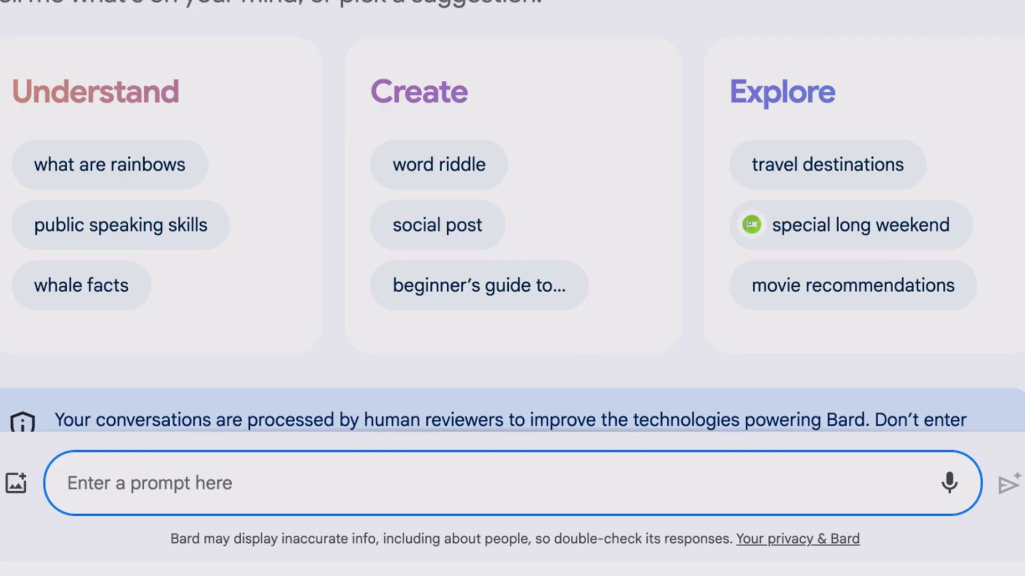
# Step: Ask Bard for the most popular Wikipedia history articles and read the list, led by World War II
pyautogui.write('most popular history article on wikipedia')
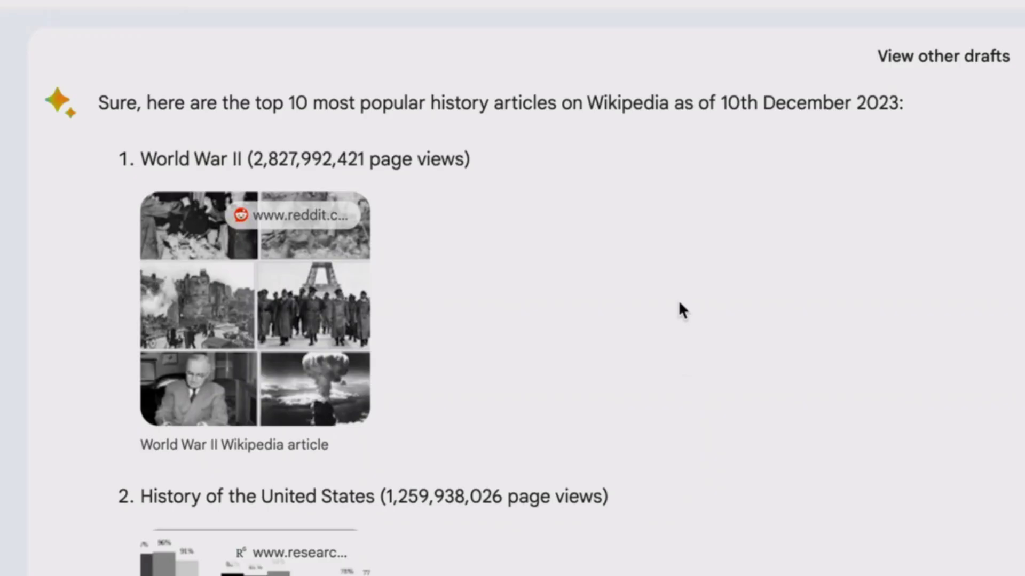
pyautogui.scroll(-3, 678, 300)
pyautogui.scroll(-15, 679, 303)
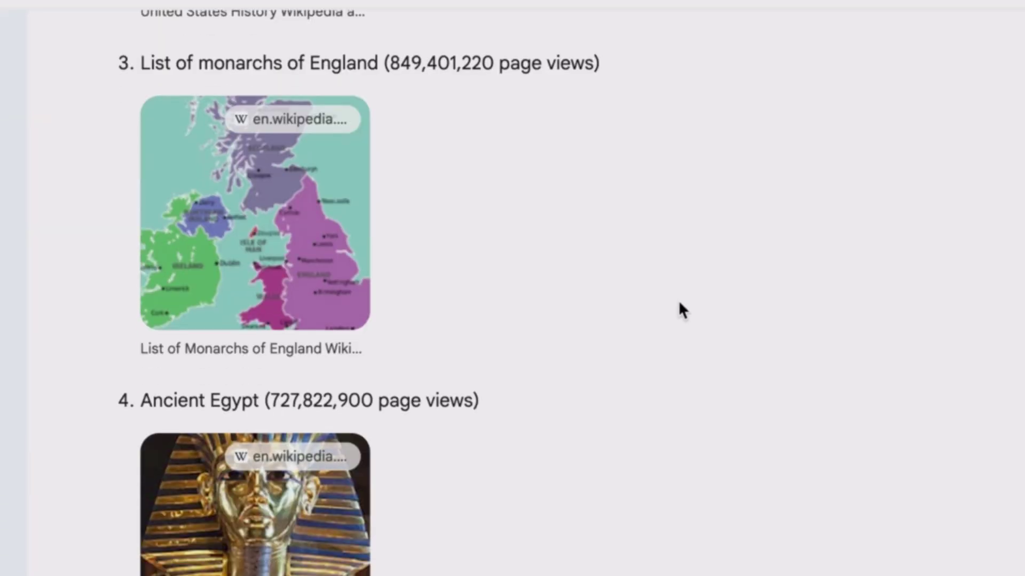
pyautogui.scroll(-2, 679, 303)
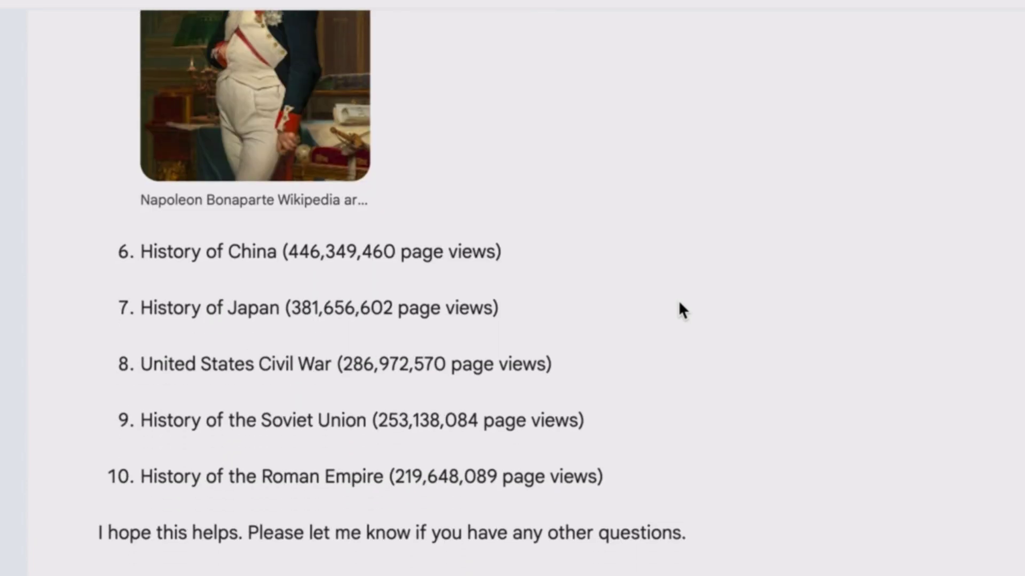
pyautogui.scroll(5, 679, 303)
pyautogui.scroll(15, 678, 303)
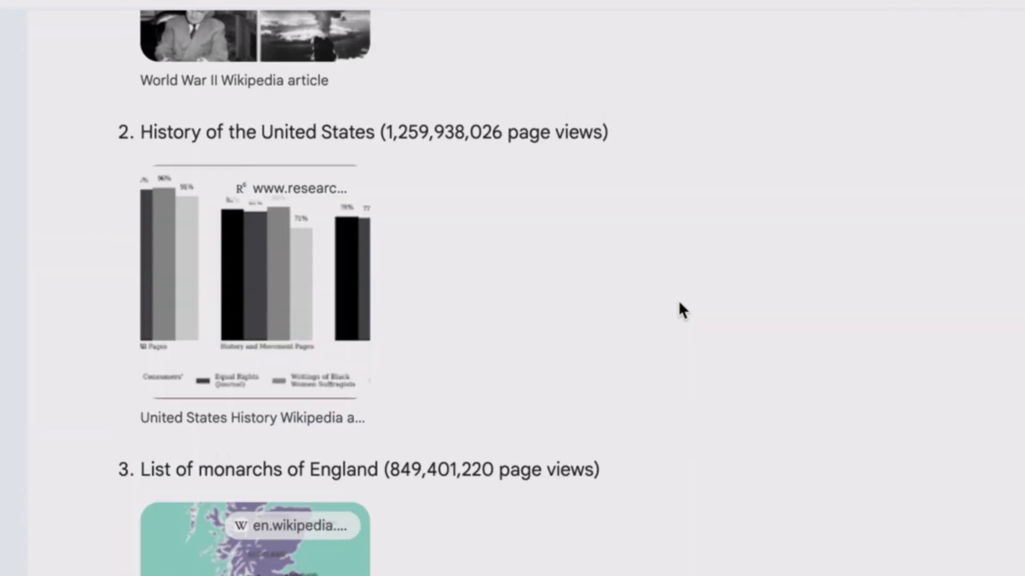
pyautogui.scroll(-5, 680, 310)
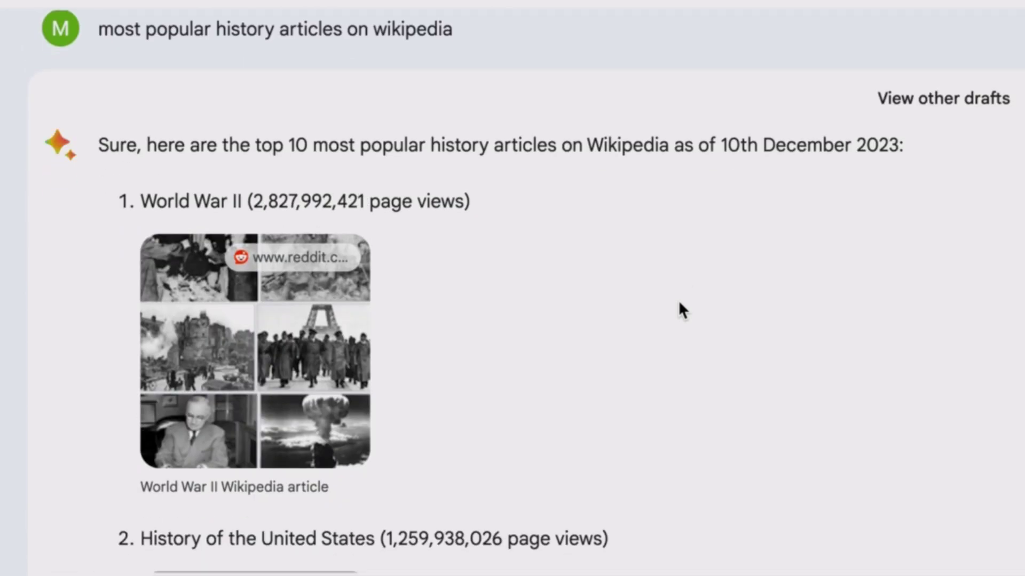
pyautogui.scroll(-1, 680, 310)
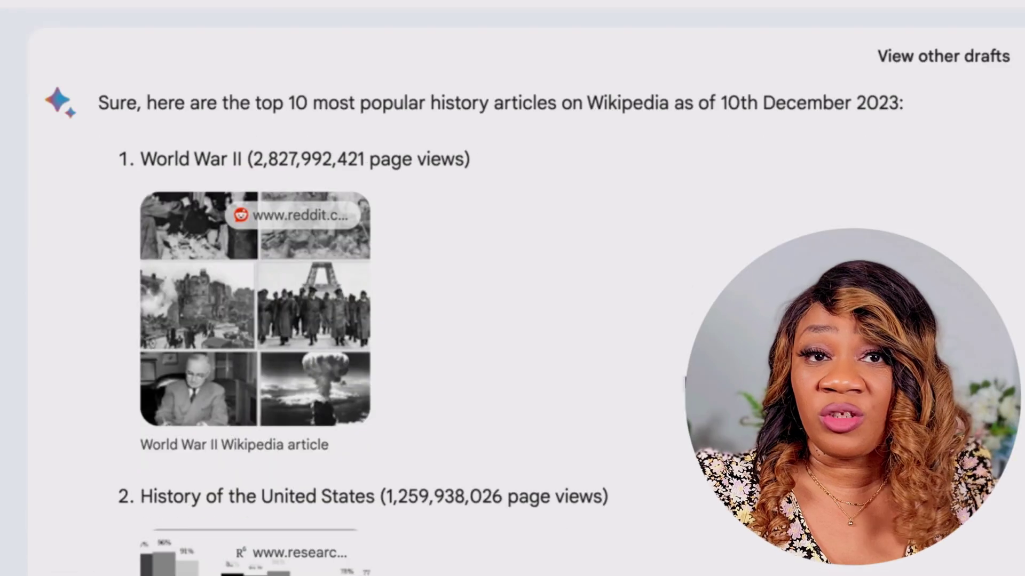
pyautogui.scroll(-4, 680, 309)
pyautogui.scroll(-20, 679, 303)
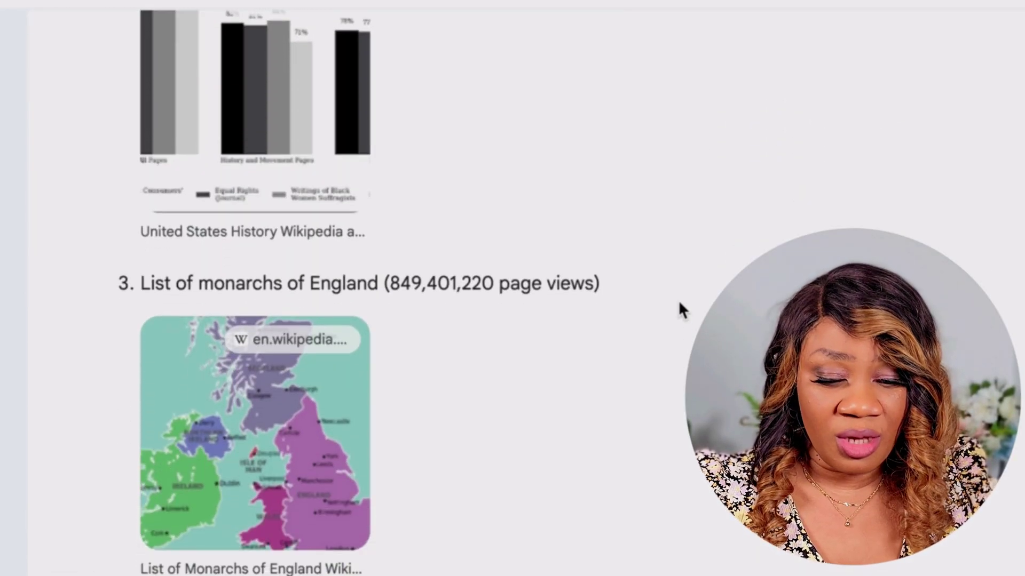
pyautogui.scroll(-10, 679, 303)
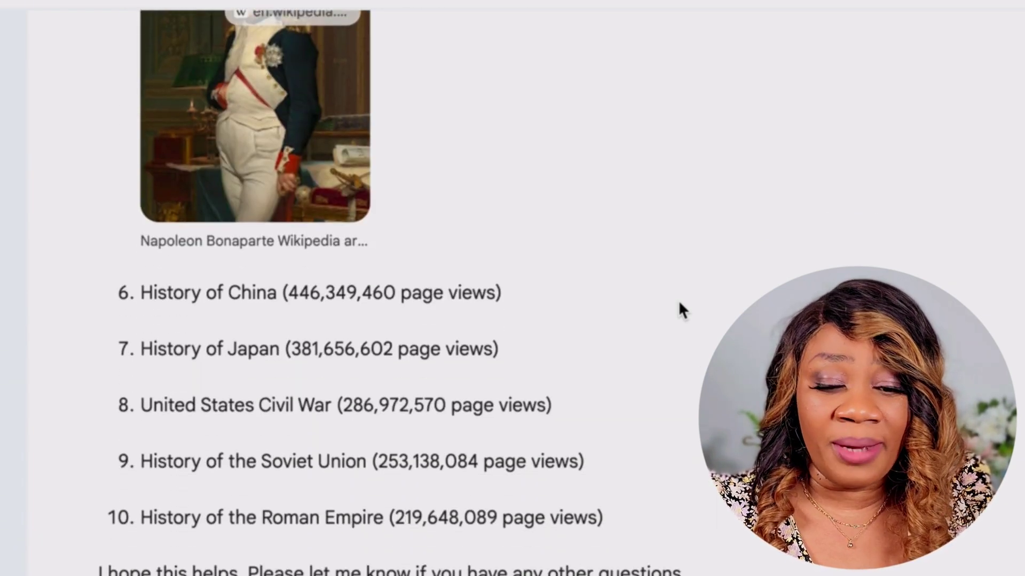
pyautogui.scroll(3, 679, 303)
pyautogui.scroll(15, 679, 303)
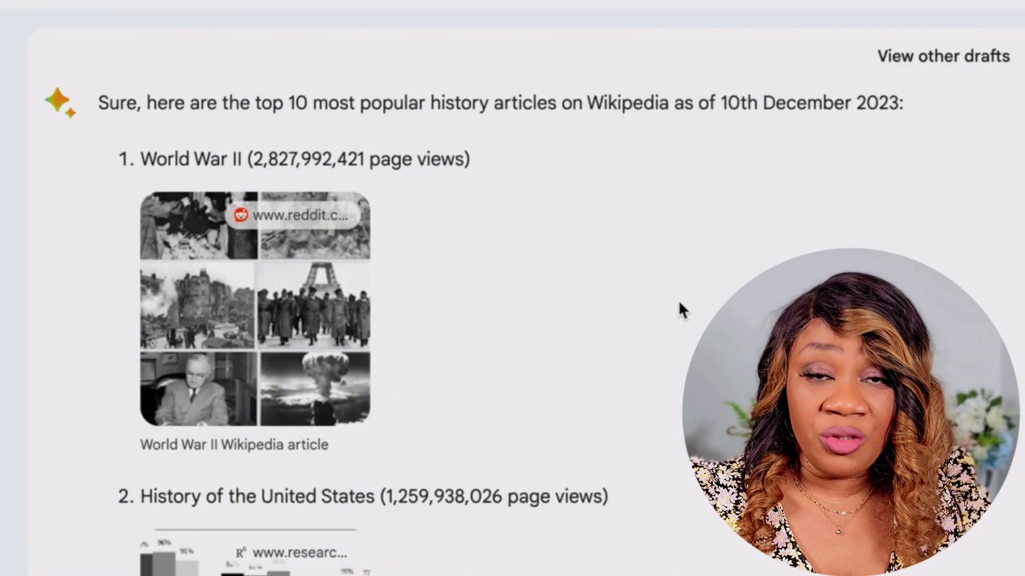
pyautogui.scroll(-2, 679, 303)
pyautogui.scroll(-3, 680, 309)
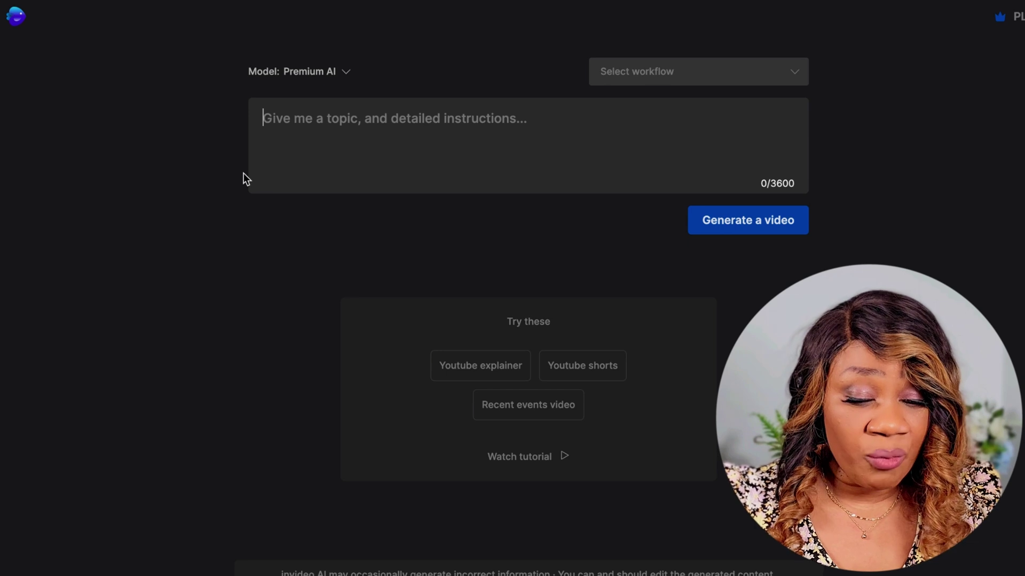
# Step: Pick the Youtube explainer workflow to bring up its create-a-prompt dialog
pyautogui.click(653, 78)
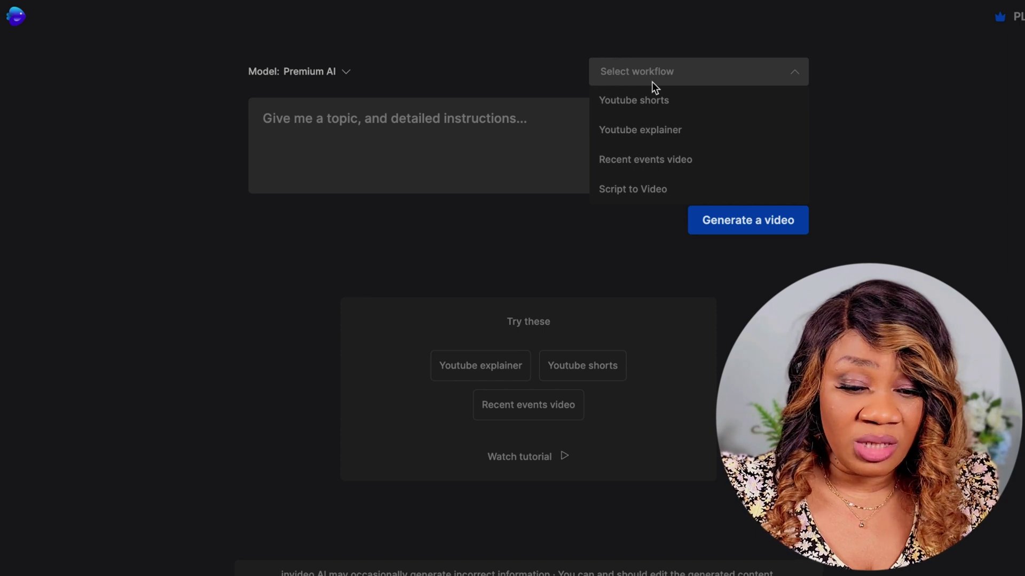
pyautogui.click(644, 136)
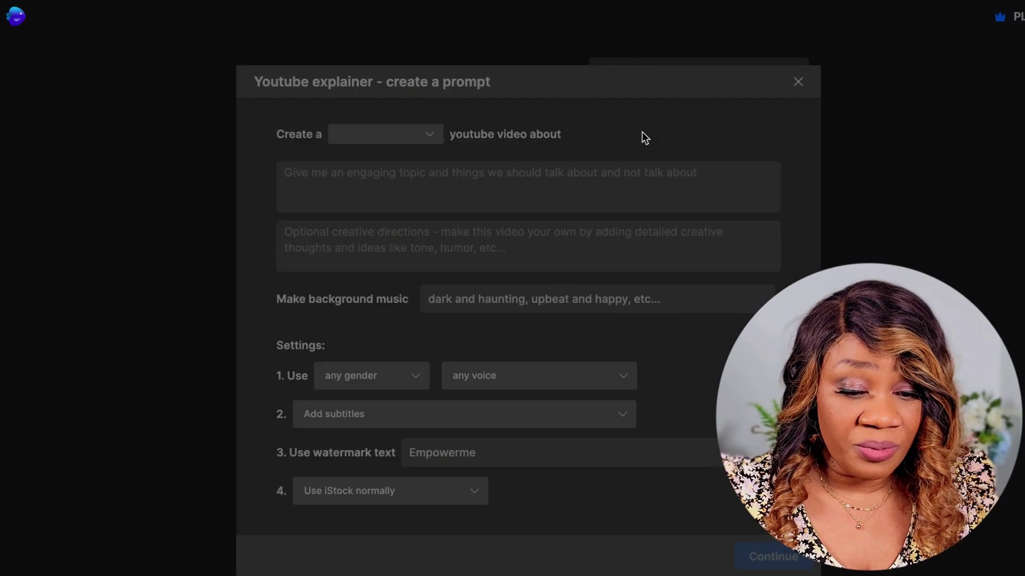
# Step: Set the video length to 5 minutes and paste in the World War 2 topic description
pyautogui.click(430, 134)
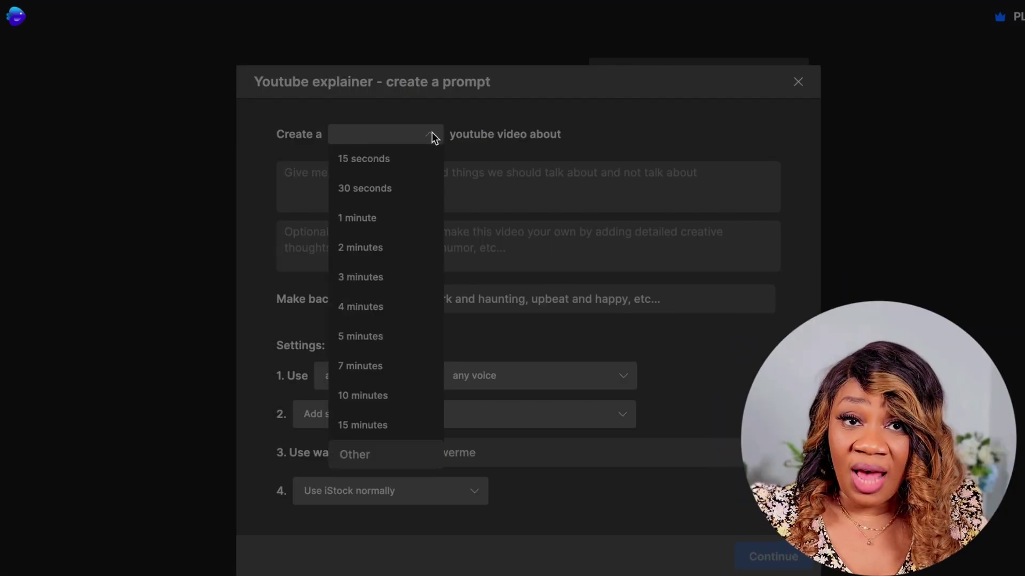
pyautogui.click(368, 338)
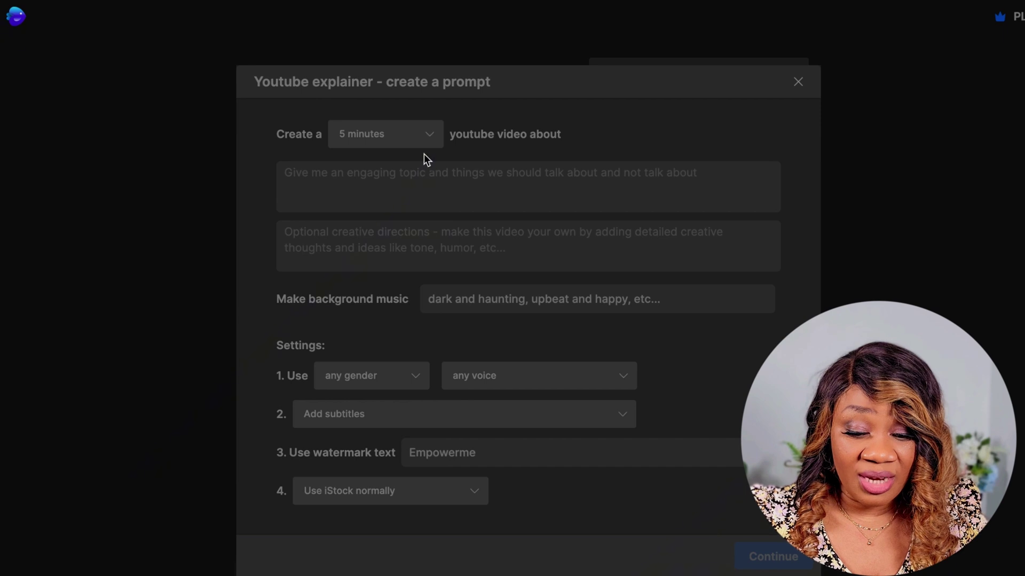
pyautogui.click(419, 183)
pyautogui.write('Make a youtube video on world war 2 , that is 5 minutes long, using an informative tone. The overall mood for the video should be suspenseful.')
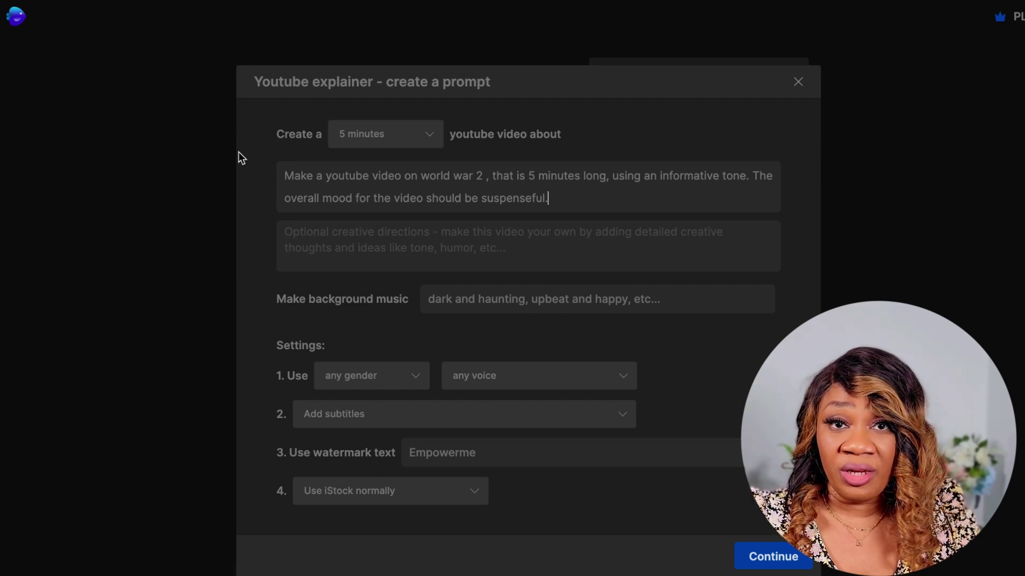
pyautogui.click(315, 241)
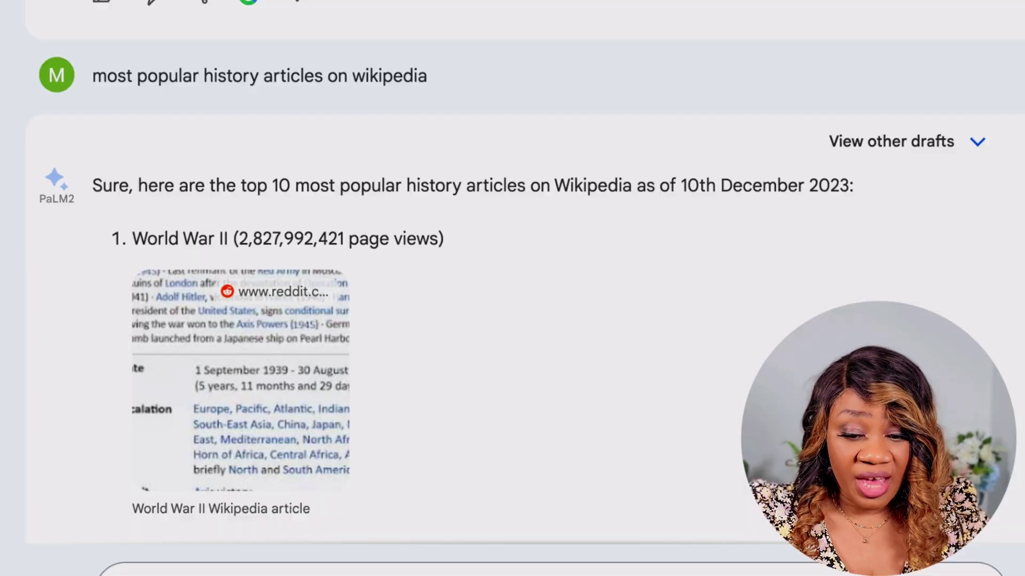
pyautogui.scroll(-1, 192, 182)
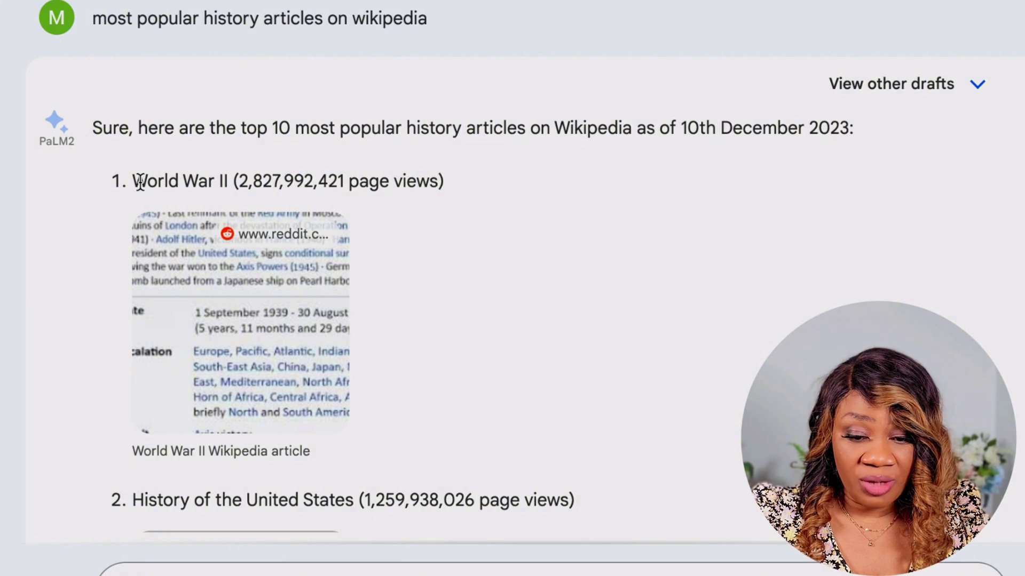
# Step: Search Wikipedia for the World War II title from Bard and copy the article's URL
pyautogui.moveTo(140, 181); pyautogui.dragTo(229, 188)
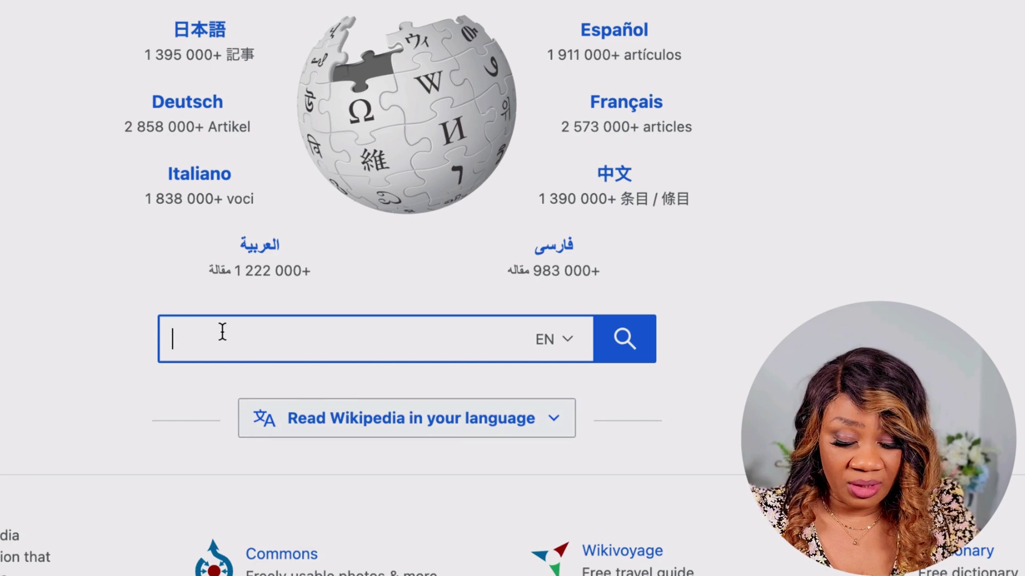
pyautogui.write('World War II')
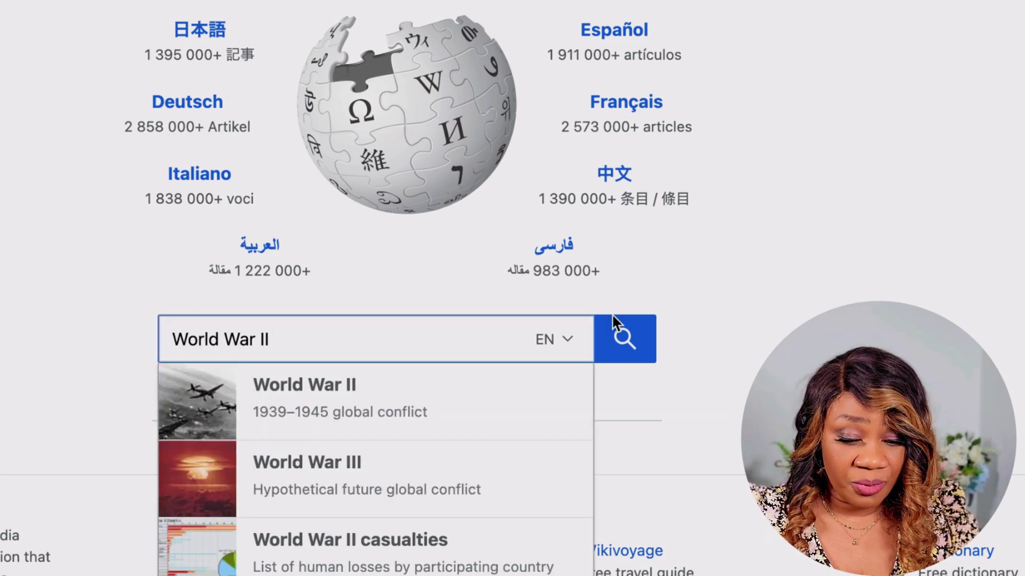
pyautogui.click(619, 338)
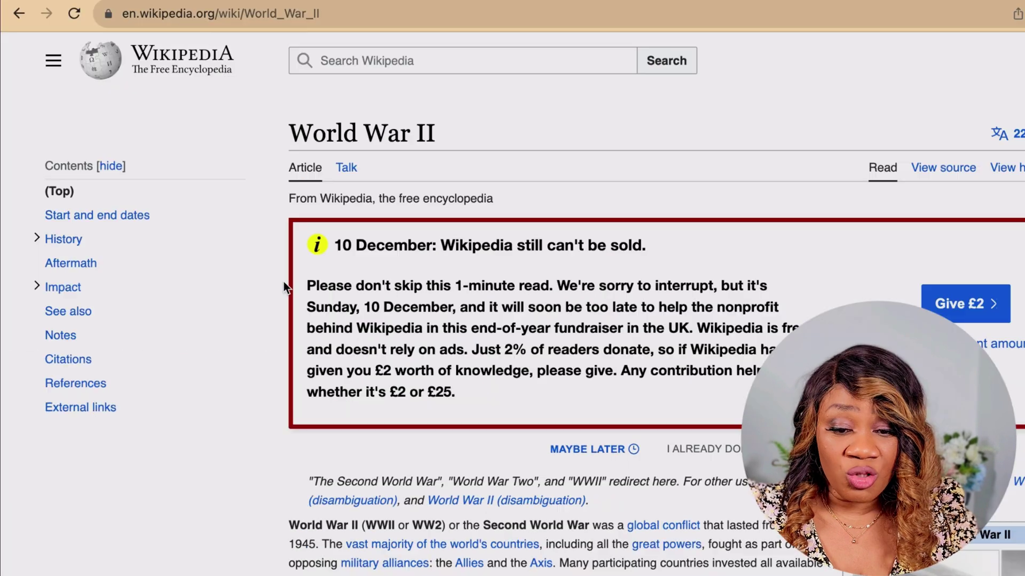
pyautogui.click(338, 15)
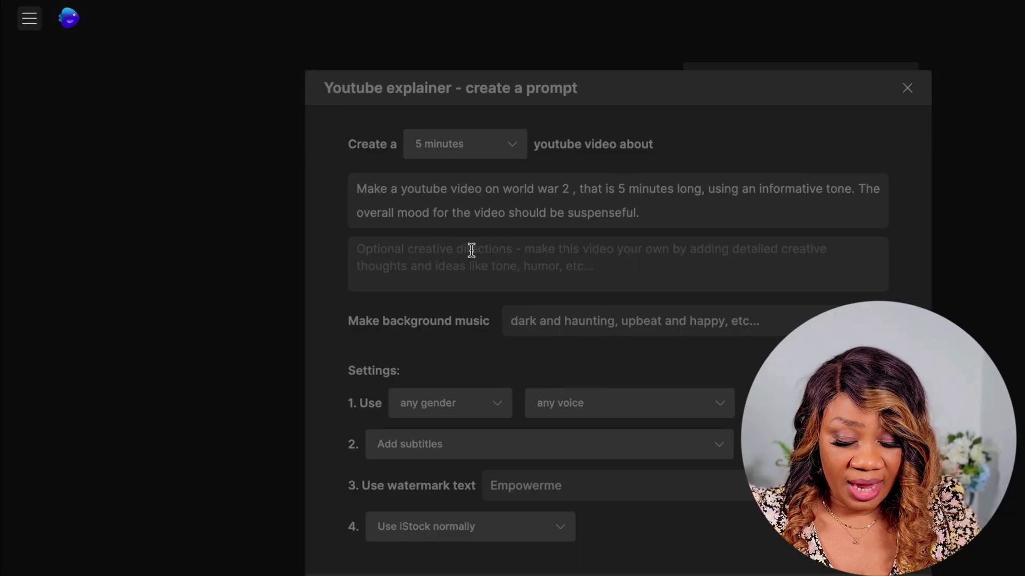
# Step: Add the World War II Wikipedia link as a direction and choose a male, clear American voice
pyautogui.write('https://en.wikipedia.org/wiki/World_War_II')
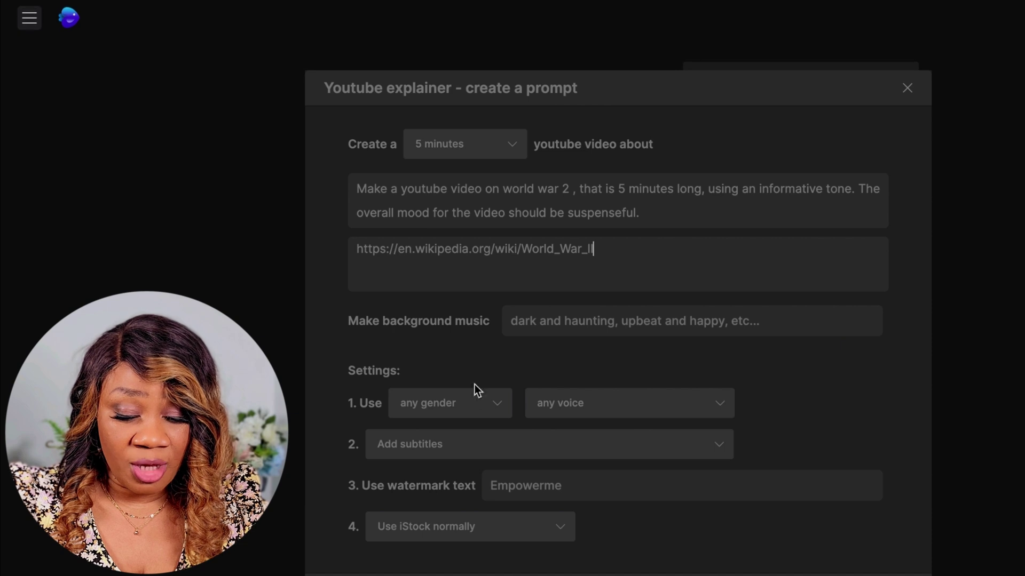
pyautogui.click(476, 407)
pyautogui.click(427, 467)
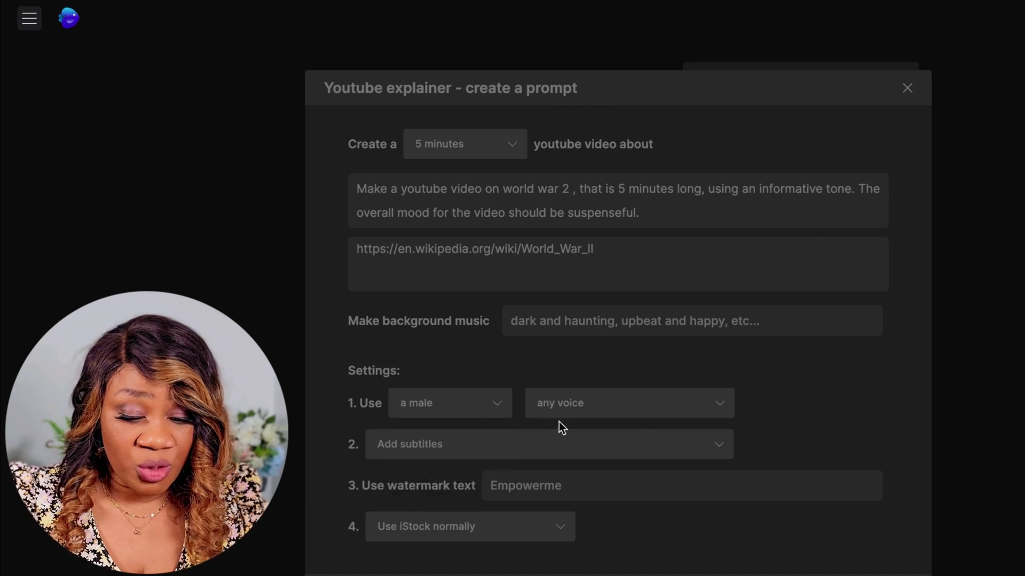
pyautogui.click(575, 409)
pyautogui.click(587, 472)
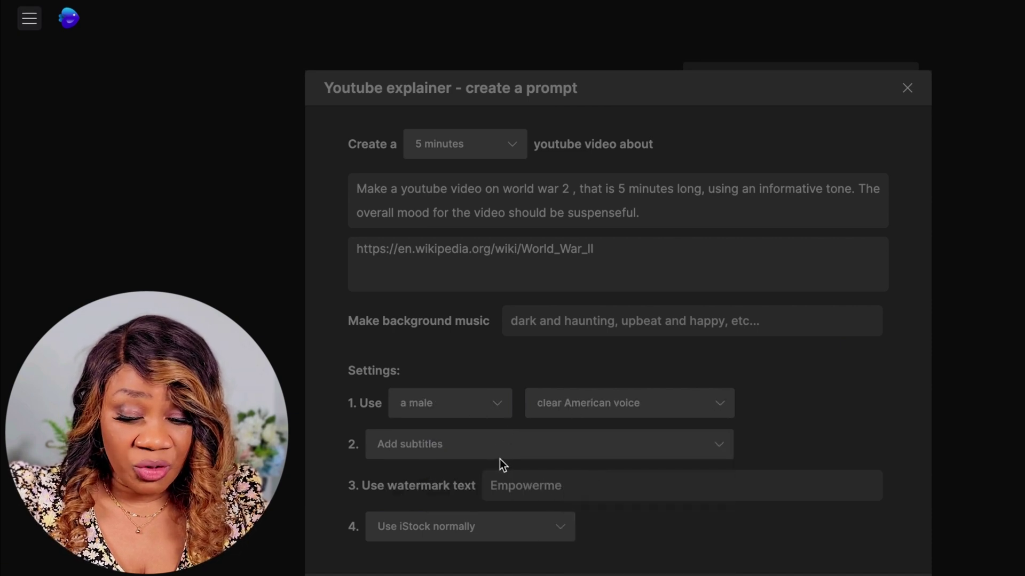
# Step: Use word-by-word subtitles with the spoken word in yellow and compile the final prompt
pyautogui.click(492, 448)
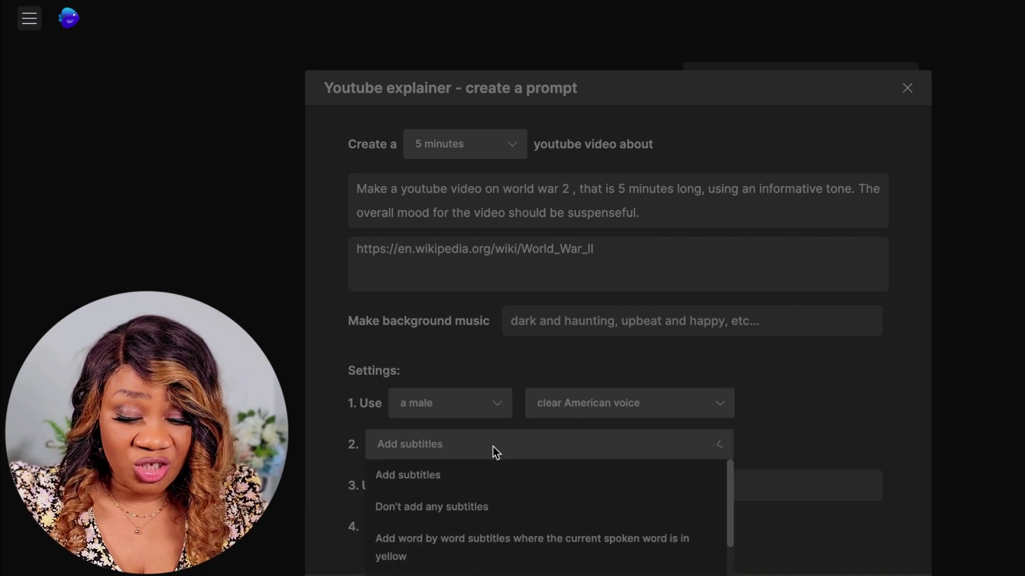
pyautogui.click(468, 549)
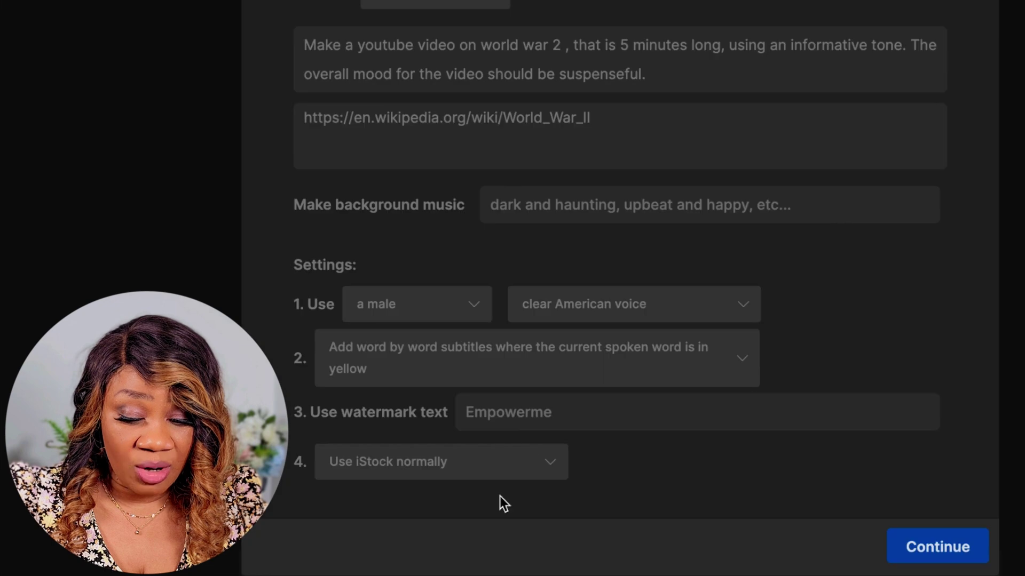
pyautogui.click(937, 546)
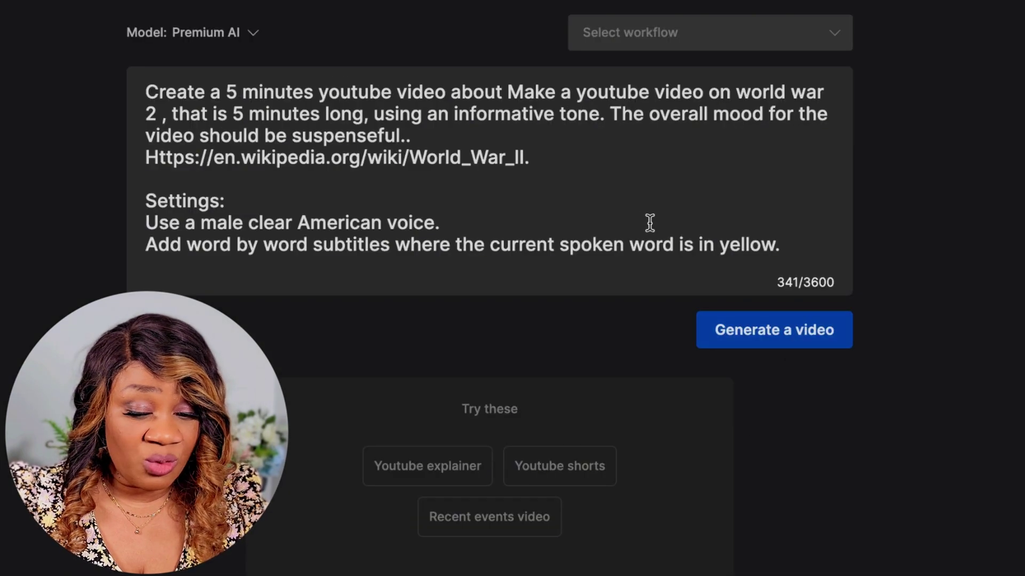
# Step: Generate the video and accept the History Buffs audience, Dramatic look, YouTube platform
pyautogui.click(752, 329)
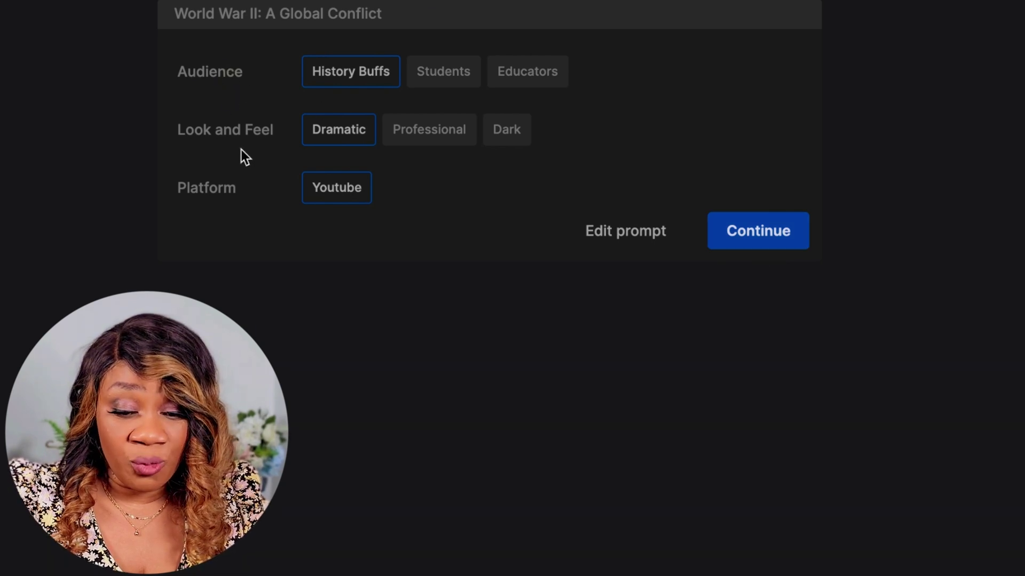
pyautogui.click(758, 247)
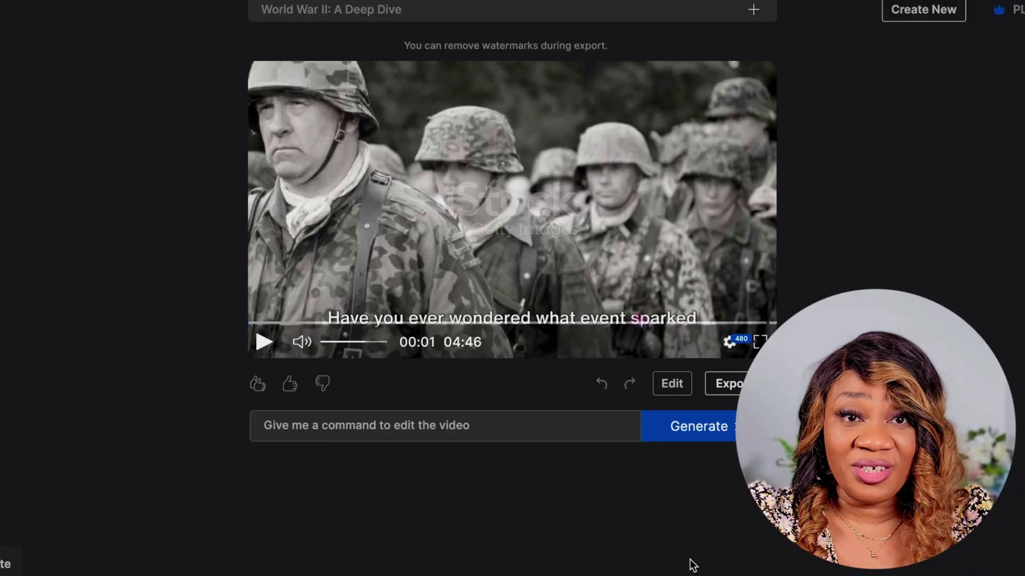
# Step: Raise the volume and play the generated World War II video preview
pyautogui.press('XF86AudioRaiseVolume')
pyautogui.press('XF86AudioRaiseVolume')
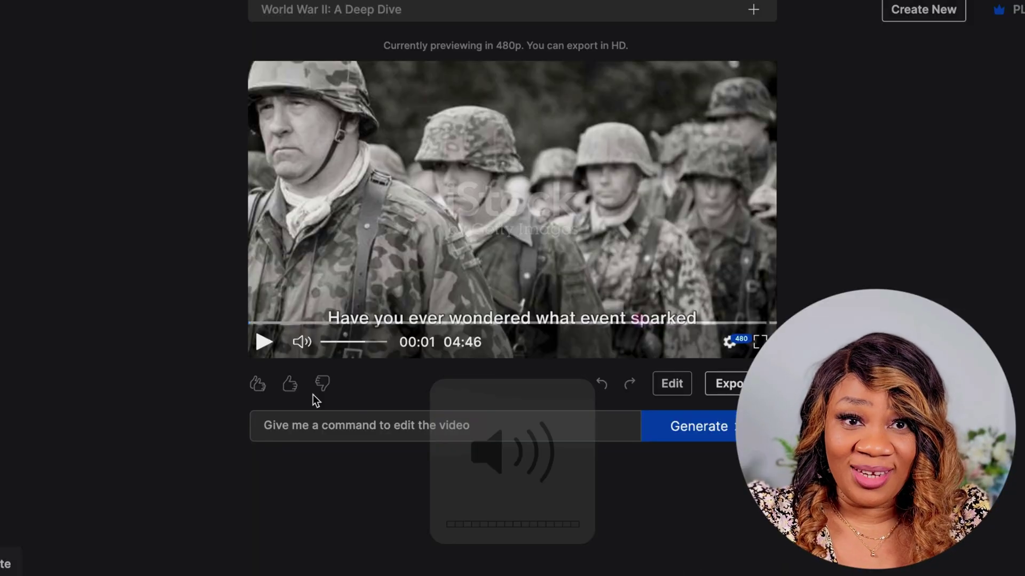
pyautogui.click(264, 344)
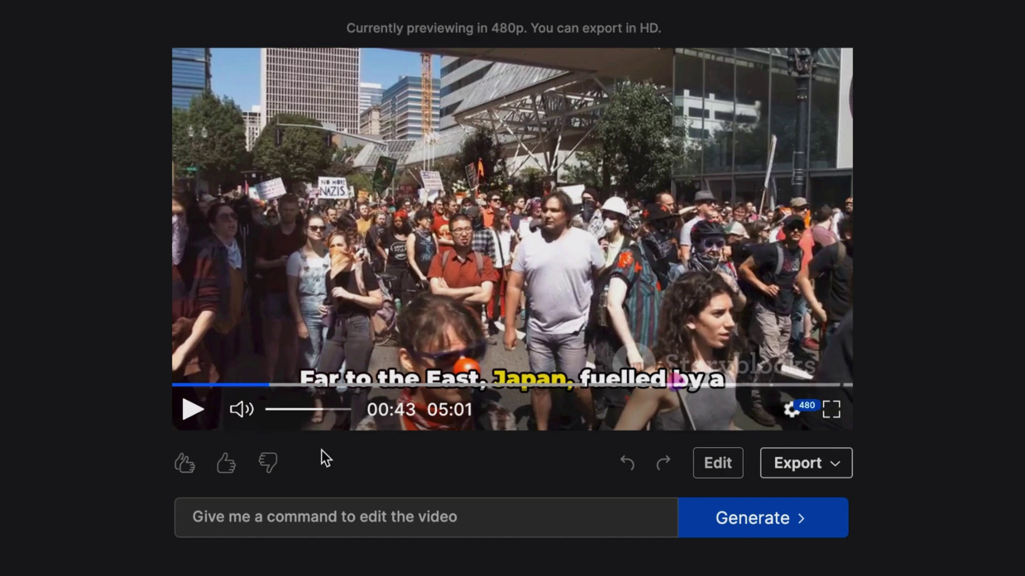
# Step: Draft the 'remove captions' edit request and bring up the Edit media panel
pyautogui.click(544, 519)
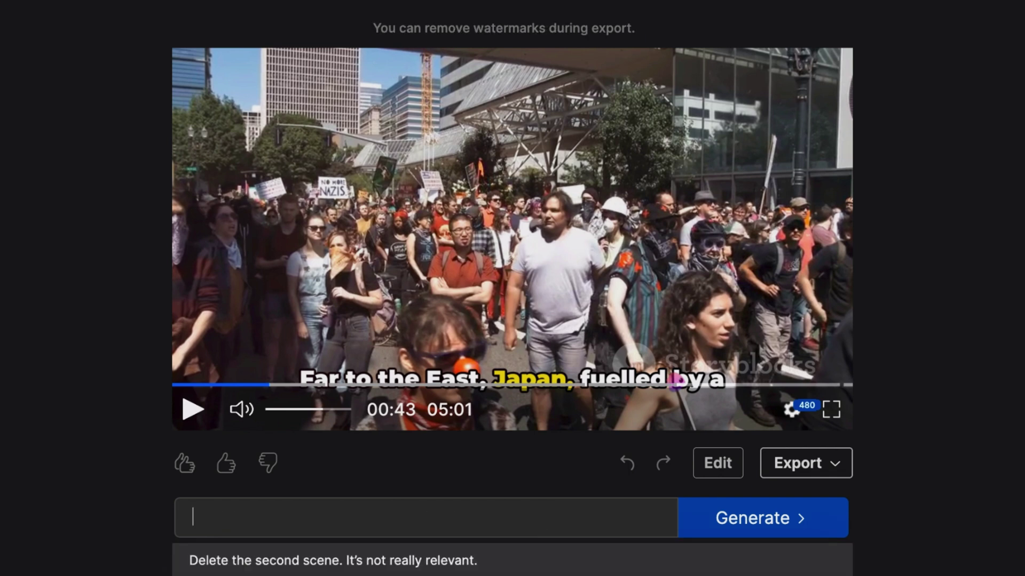
pyautogui.write('remove ca')
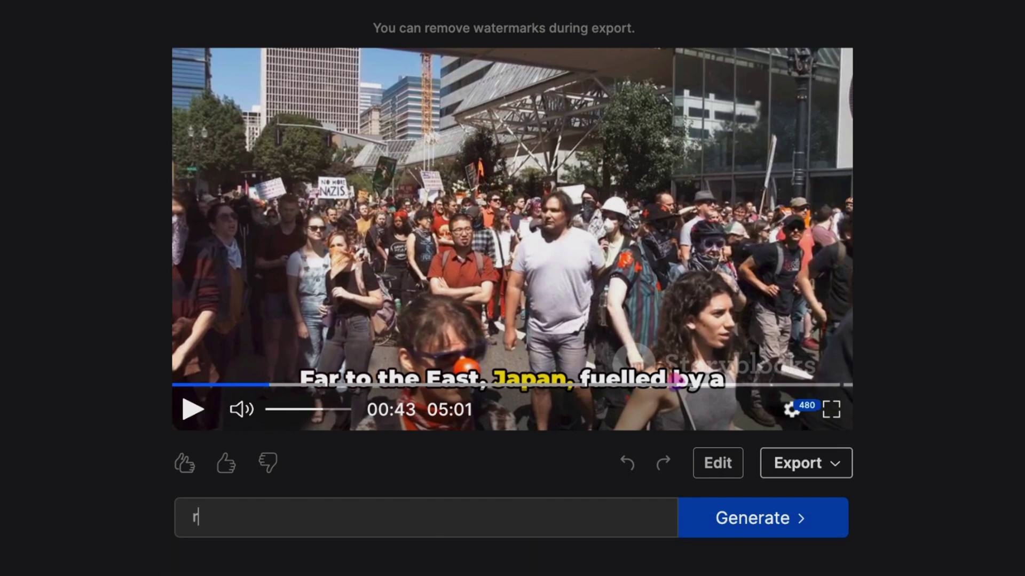
pyautogui.write('ptions')
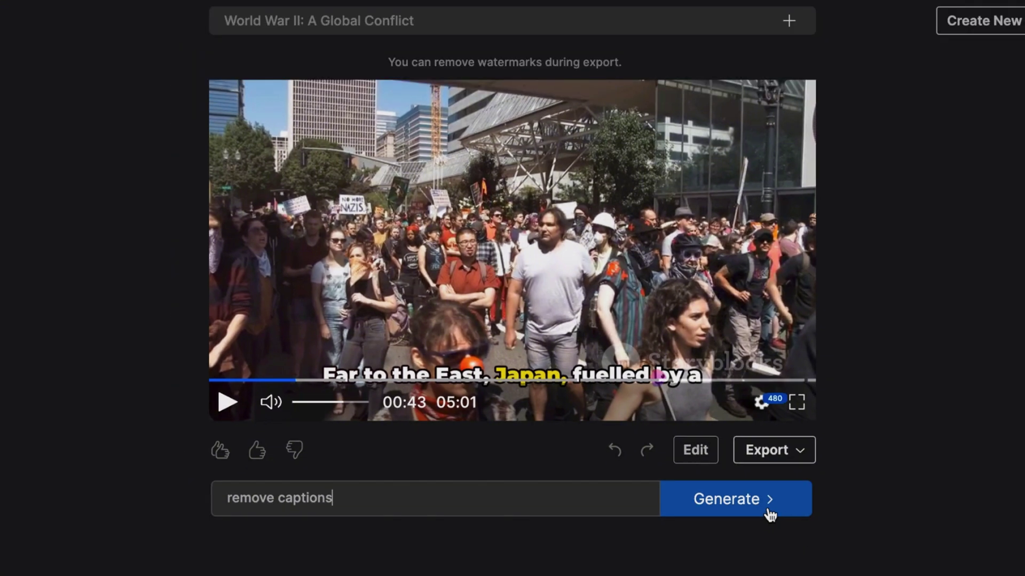
pyautogui.click(689, 452)
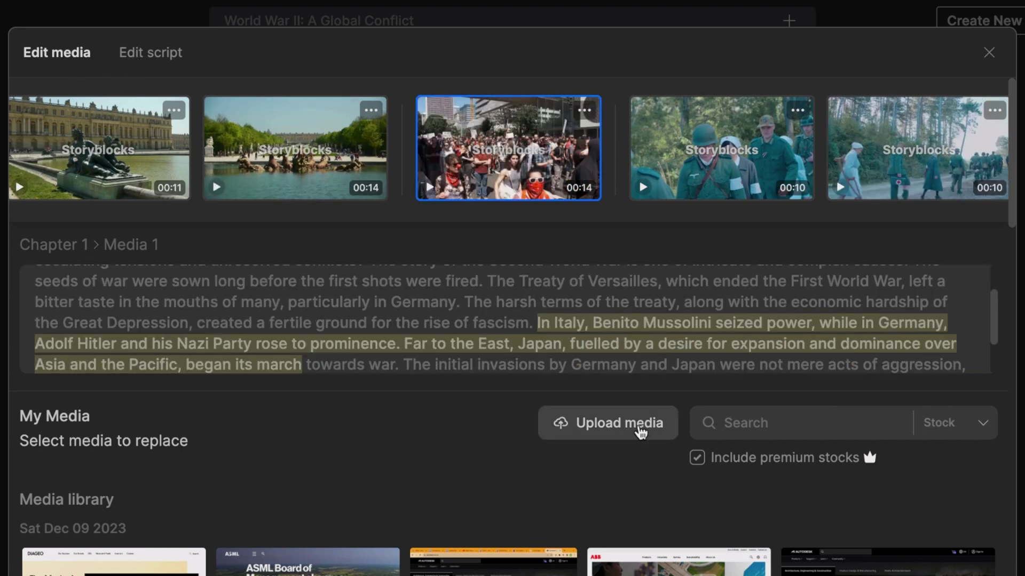
# Step: Search the stock footage for 'world war1'
pyautogui.scroll(-2, 645, 427)
pyautogui.click(759, 332)
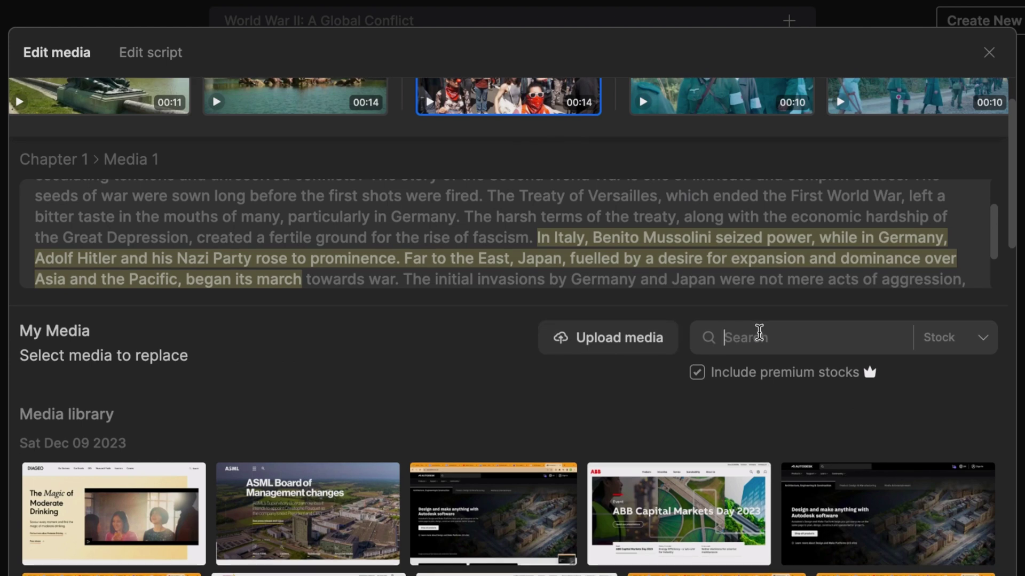
pyautogui.scroll(2, 714, 395)
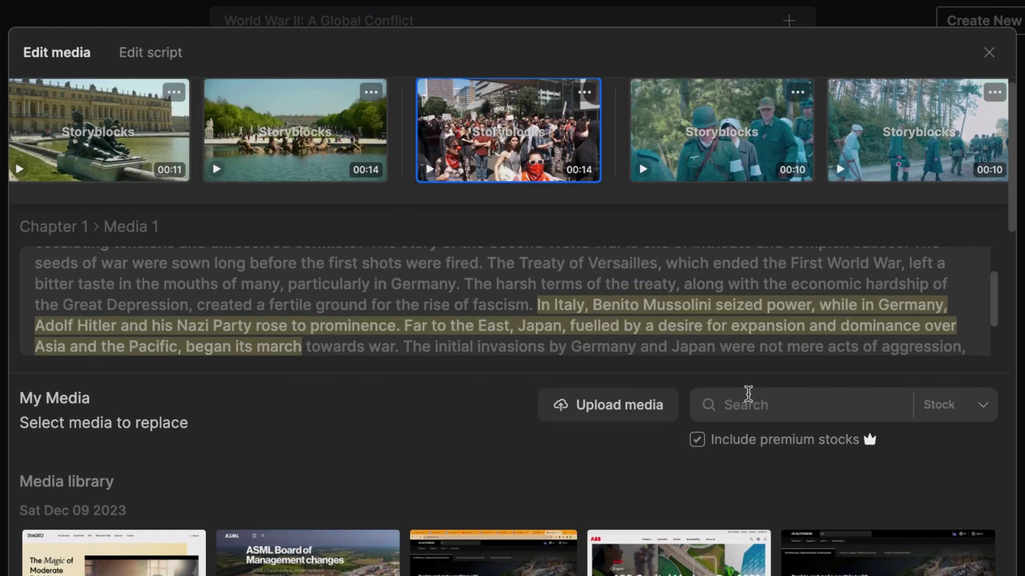
pyautogui.write('world war11')
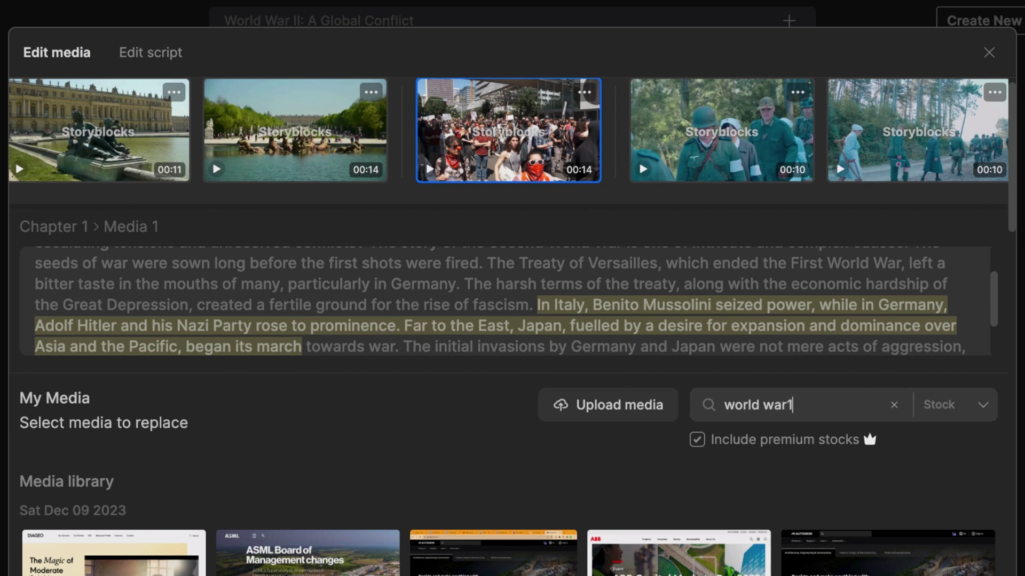
pyautogui.press('BackSpace')
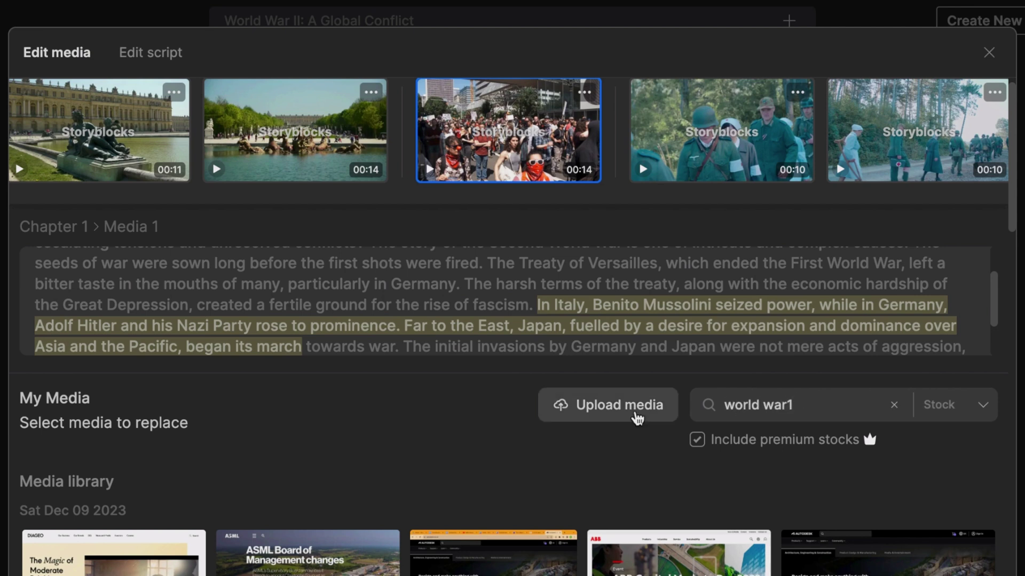
# Step: Look through the video's script paragraphs, then close the editor
pyautogui.scroll(1, 567, 456)
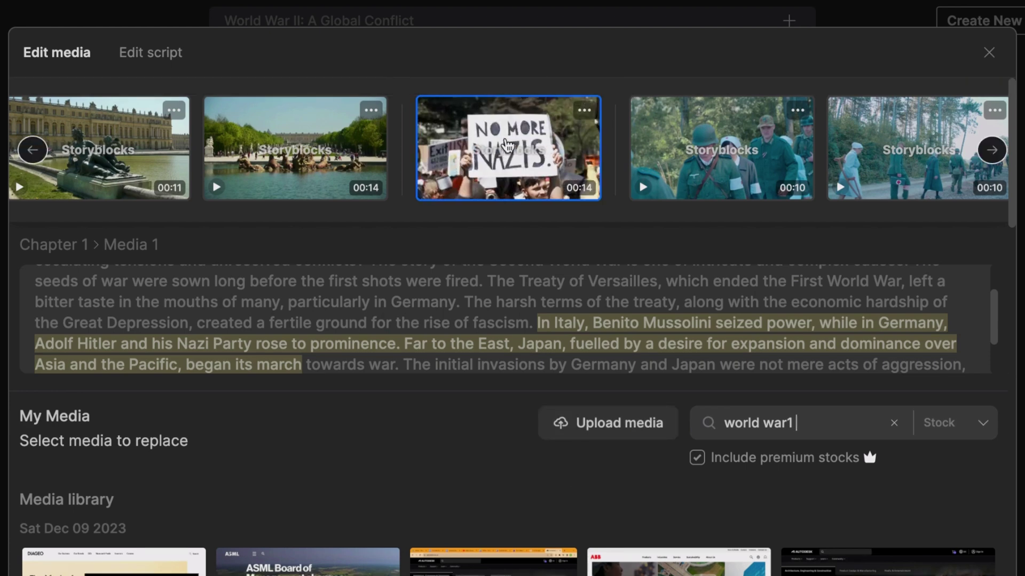
pyautogui.scroll(2, 468, 300)
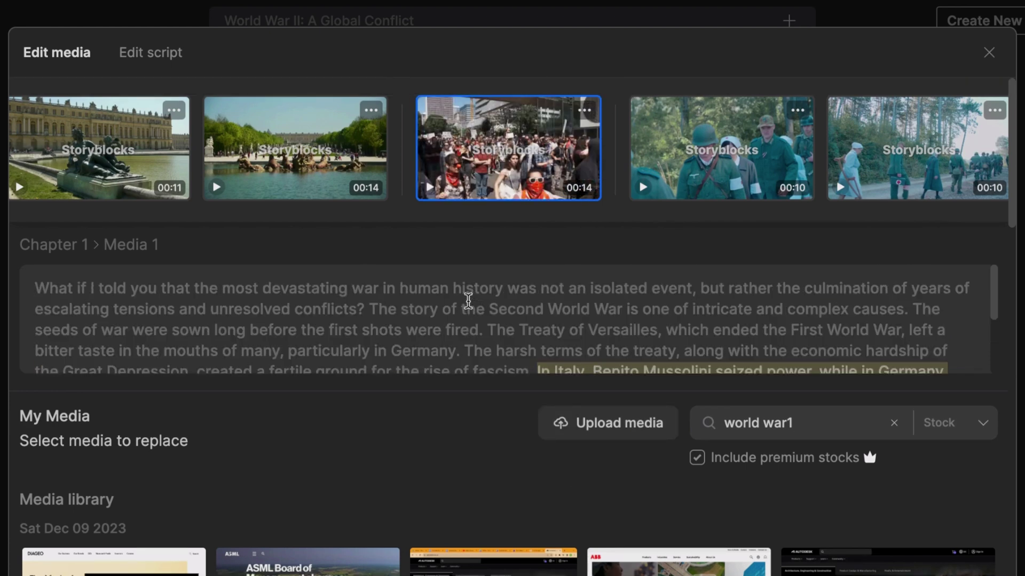
pyautogui.click(149, 53)
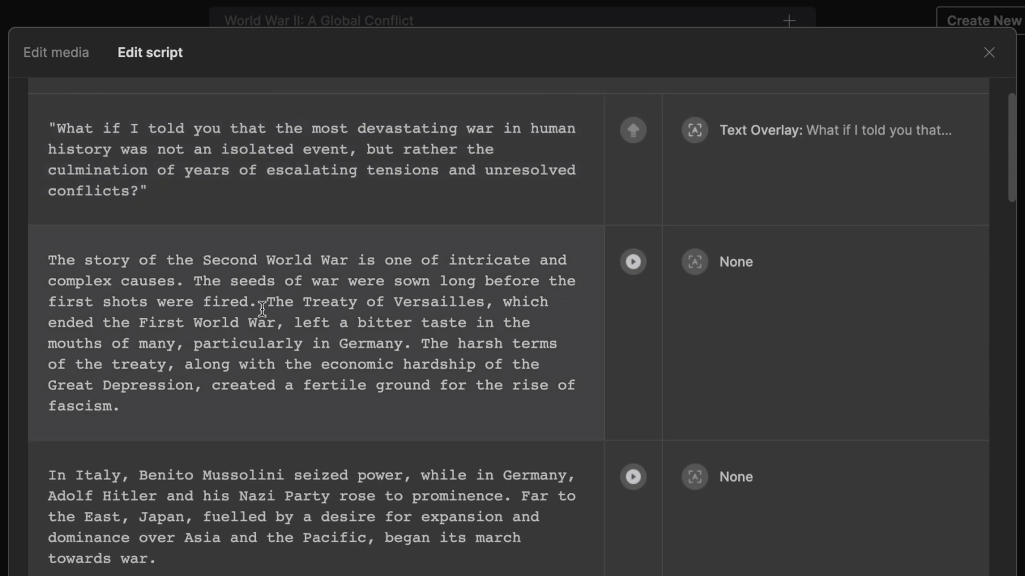
pyautogui.click(222, 314)
pyautogui.scroll(-2, 221, 303)
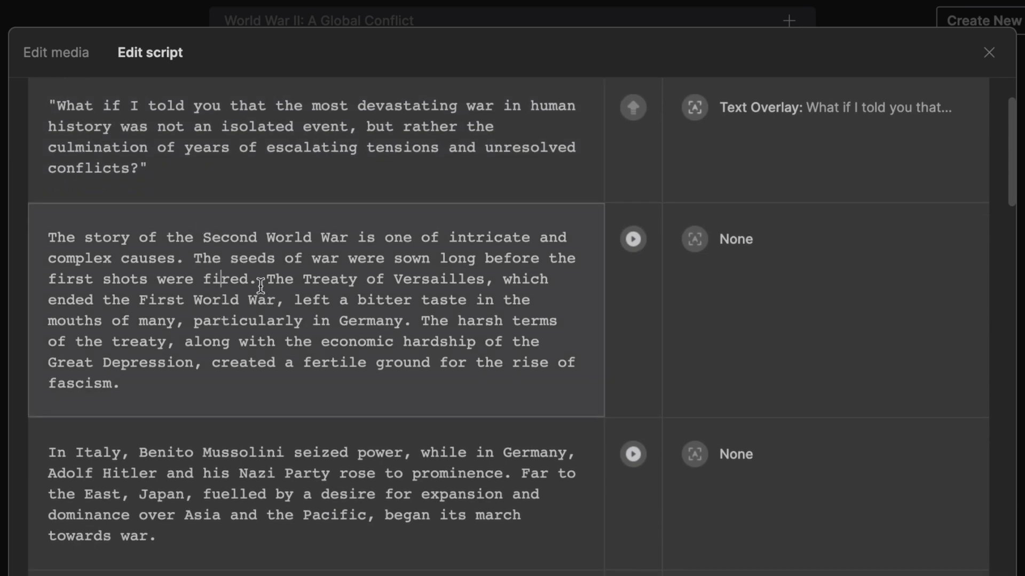
pyautogui.scroll(-15, 260, 282)
pyautogui.scroll(15, 260, 285)
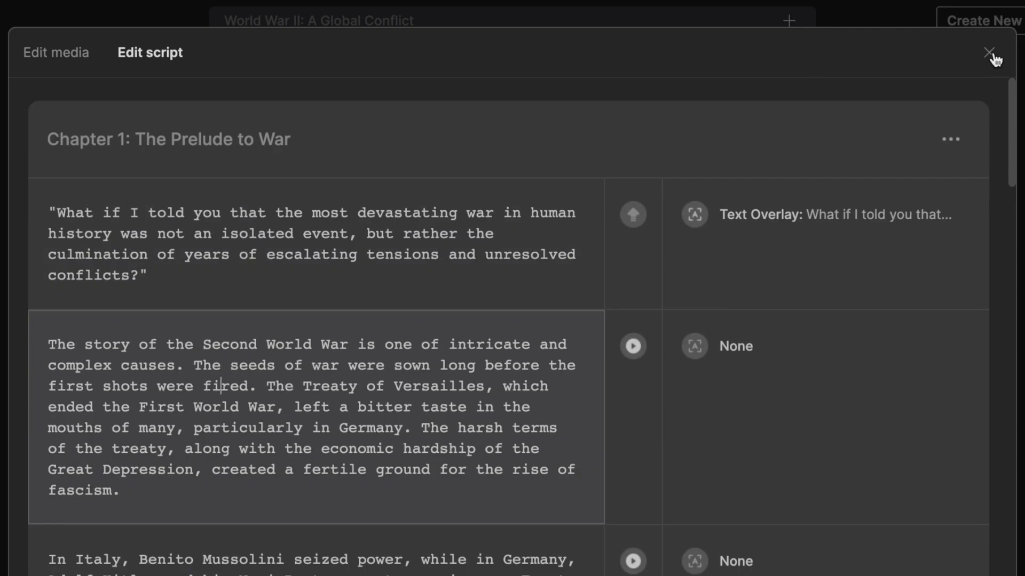
pyautogui.click(989, 53)
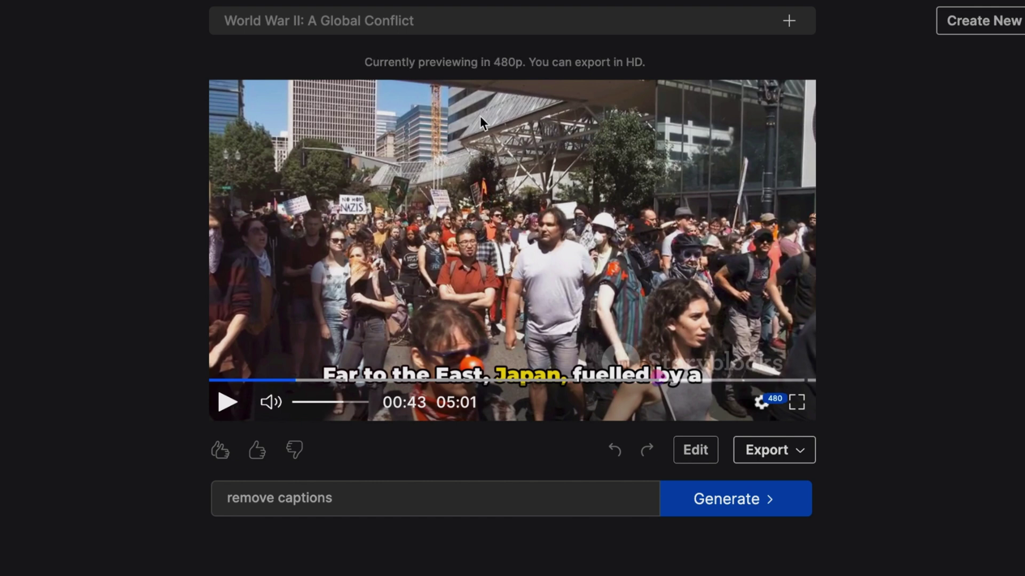
pyautogui.click(759, 451)
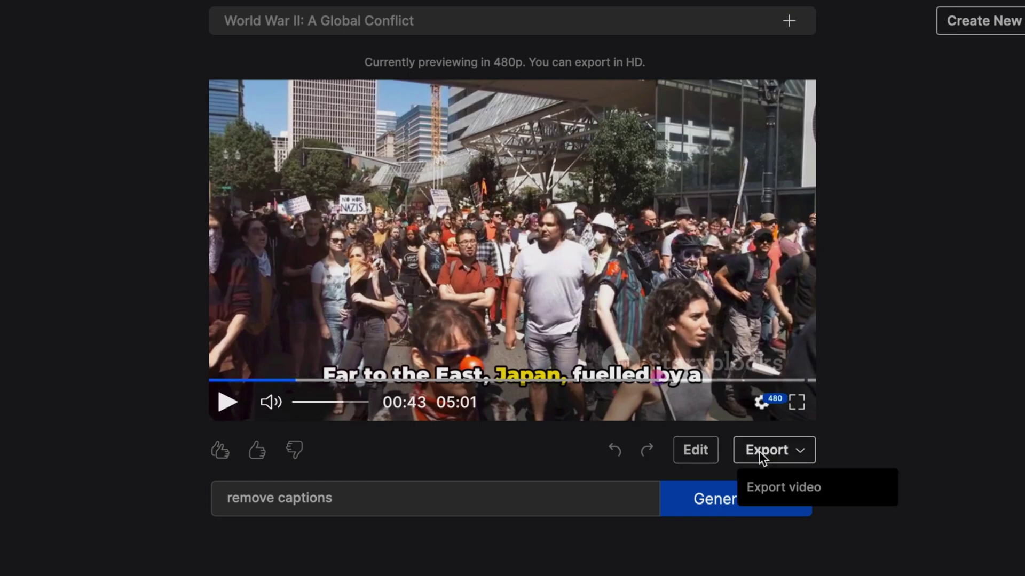
pyautogui.click(775, 486)
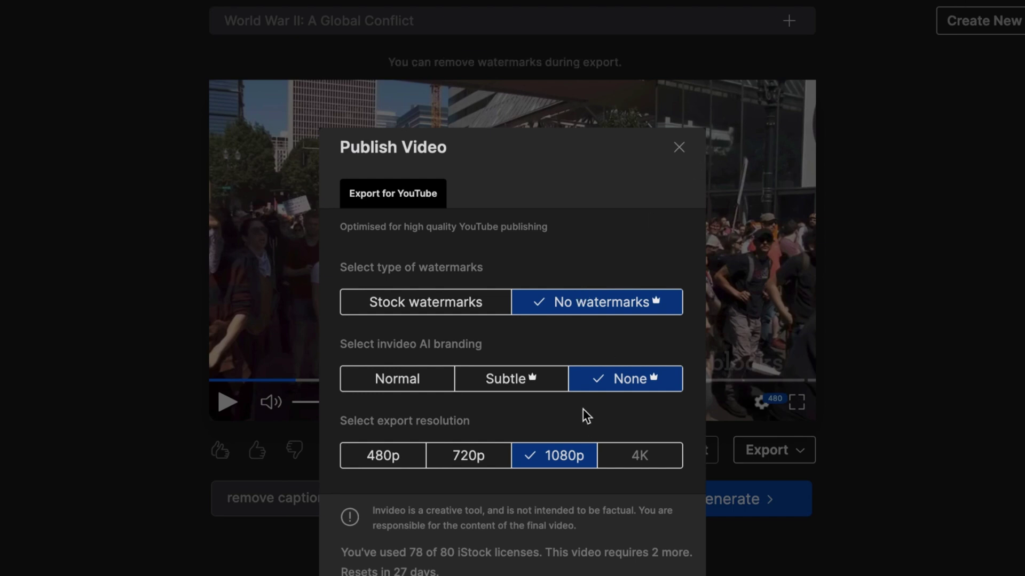
pyautogui.click(680, 149)
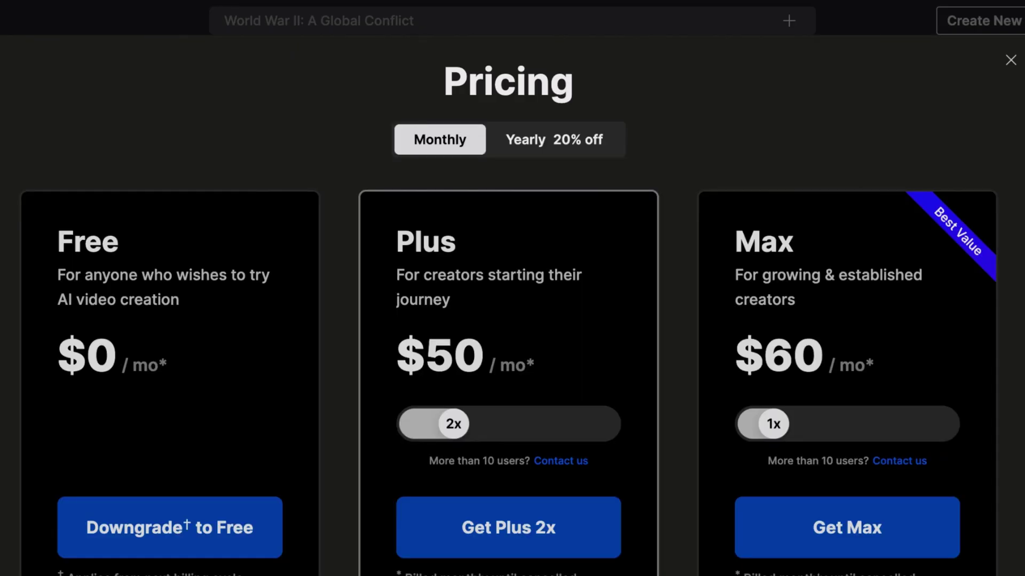
# Step: Compare yearly 20%-off plan prices and features, then return to monthly billing (Plus $25, Max $60)
pyautogui.scroll(-2, 542, 400)
pyautogui.click(533, 91)
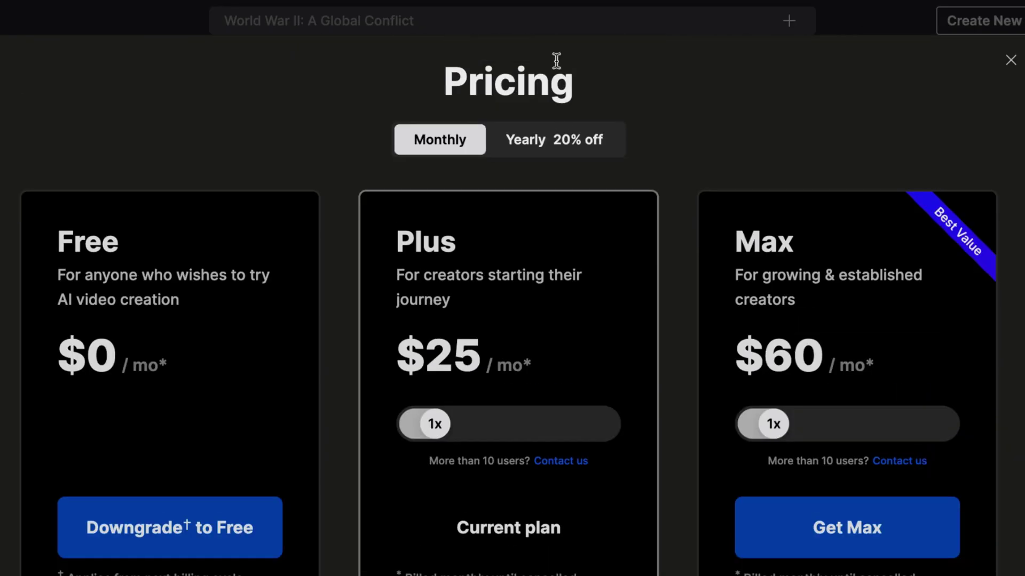
pyautogui.click(540, 147)
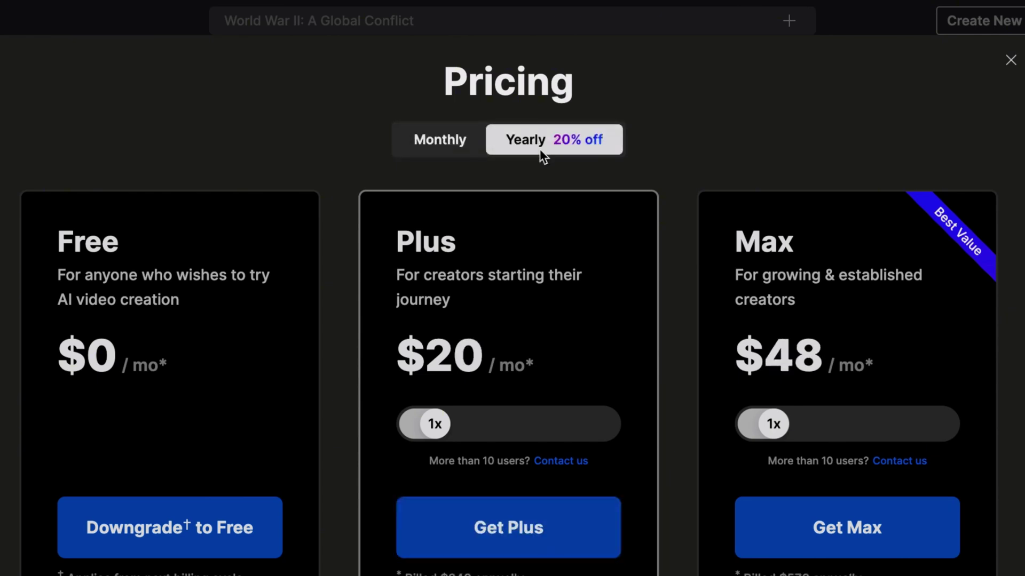
pyautogui.scroll(-1, 536, 267)
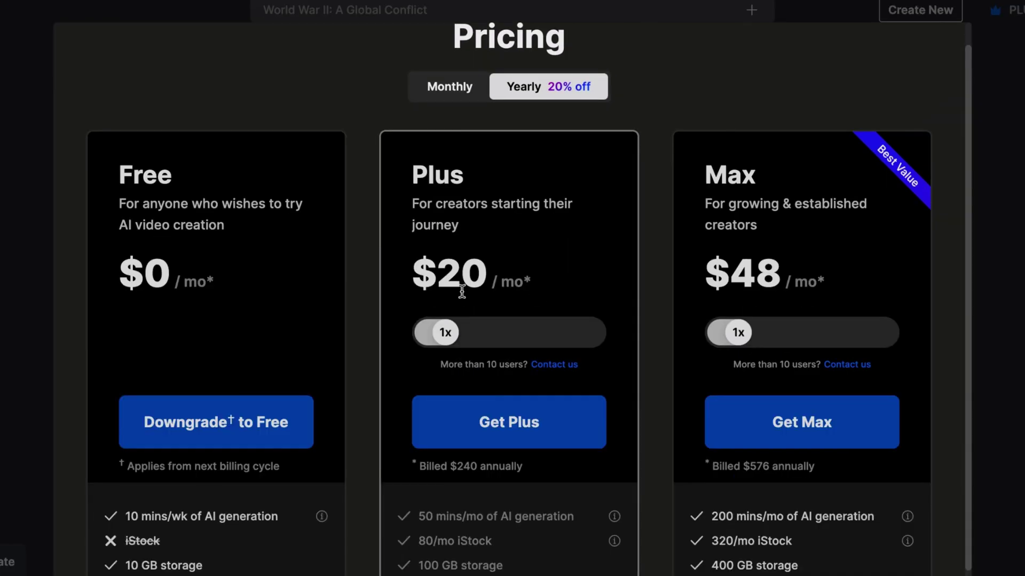
pyautogui.scroll(-2, 455, 348)
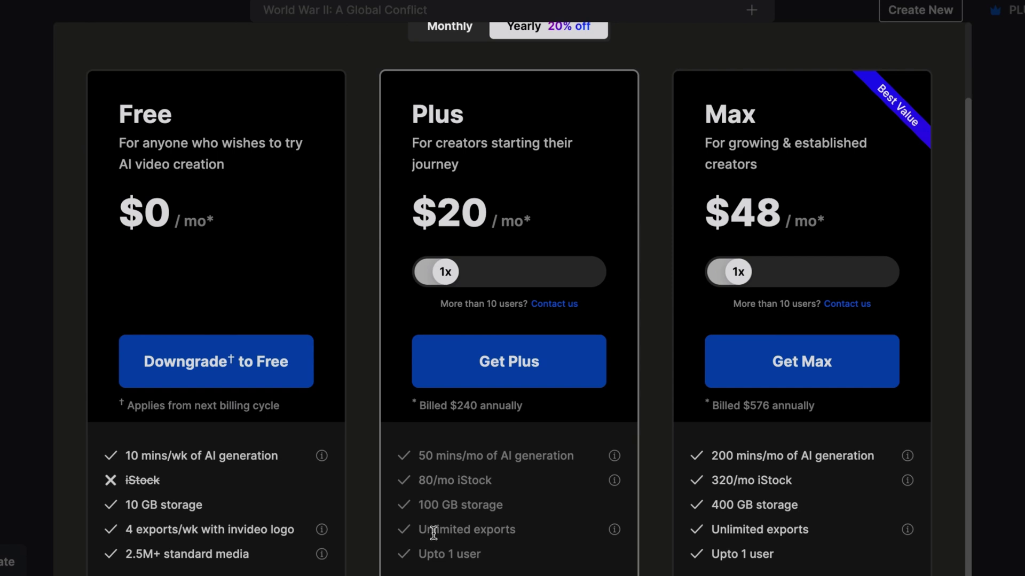
pyautogui.scroll(1, 450, 366)
pyautogui.click(448, 102)
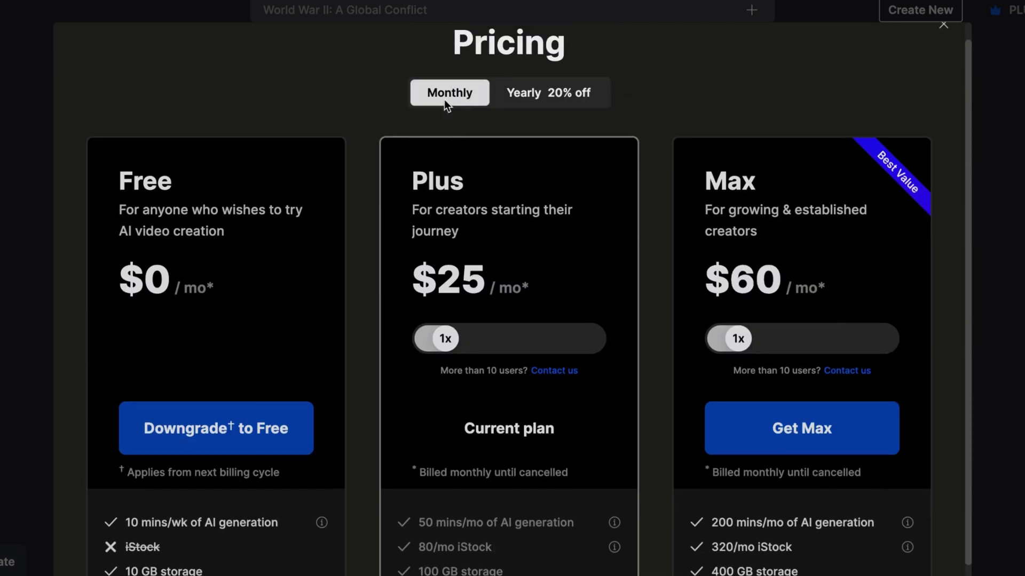